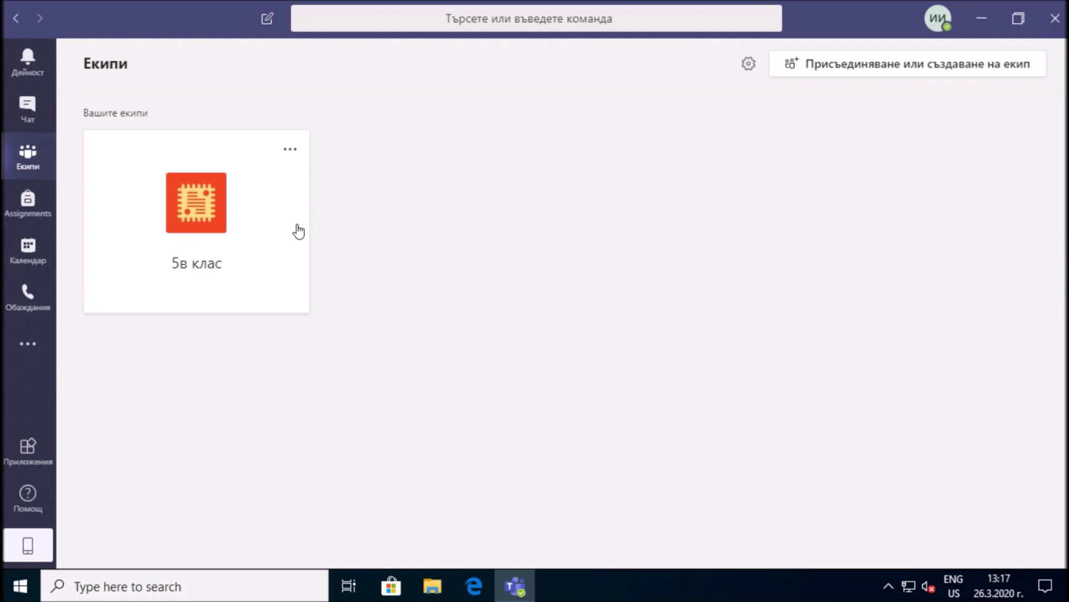
# Open the 5в клас team and follow the Кратък пробен тест forms.office.com link in Общи
pyautogui.click(221, 231)
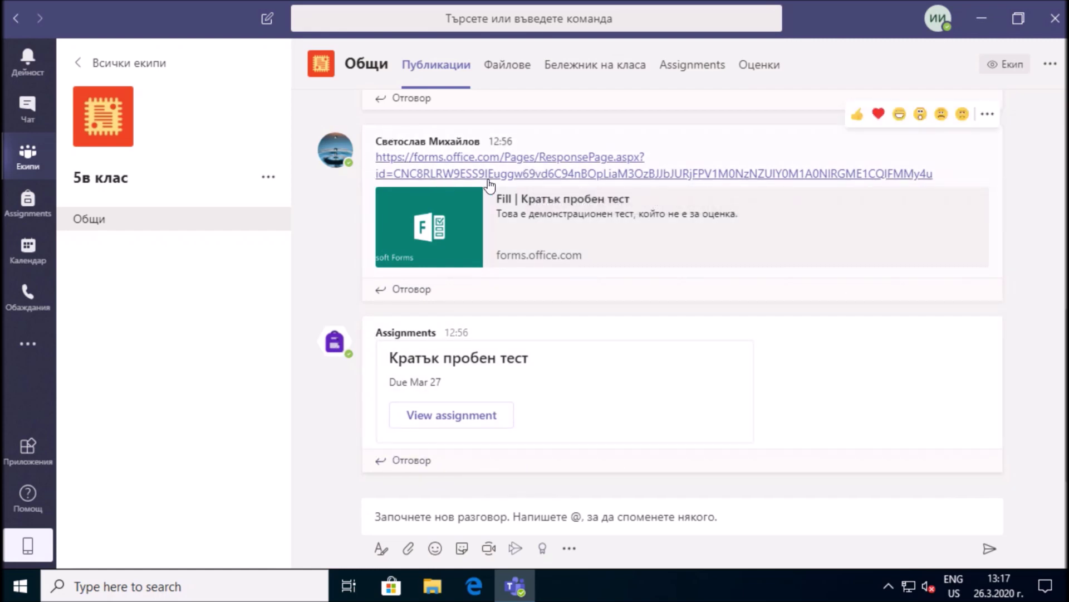
pyautogui.click(550, 175)
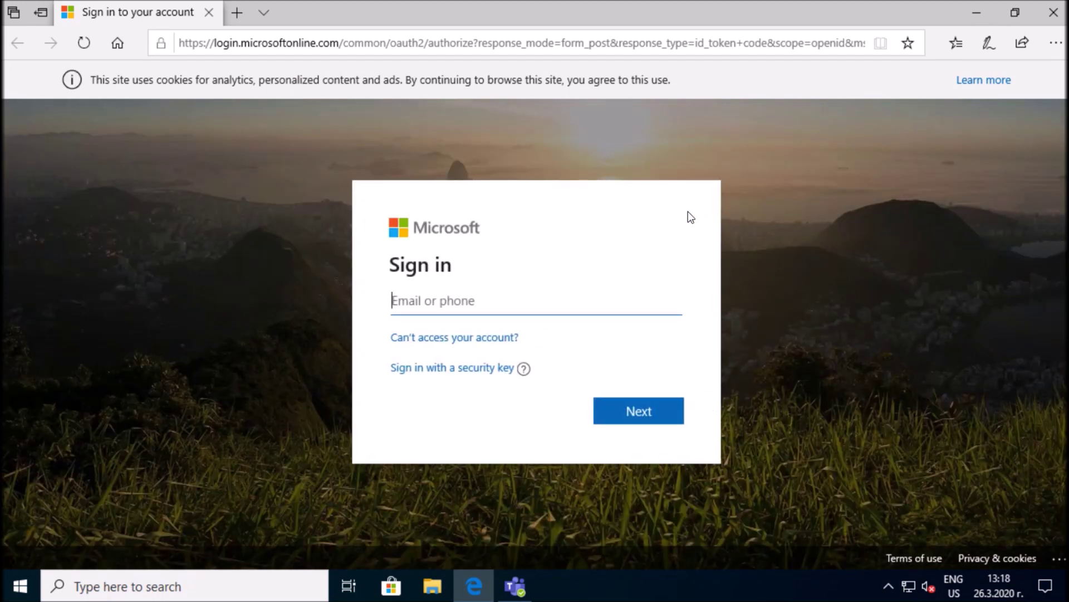
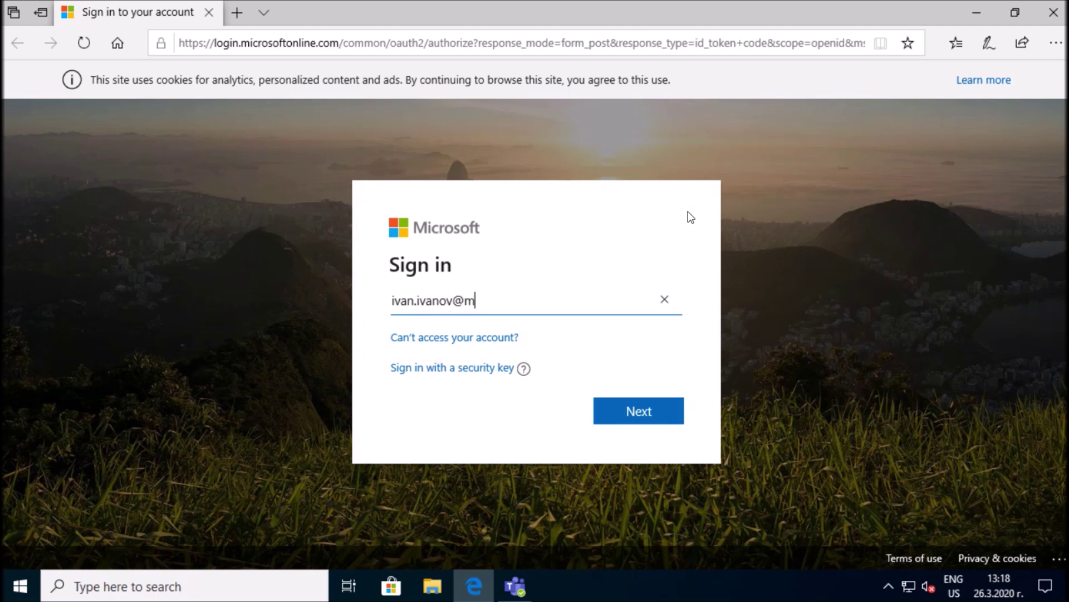
# Sign in with the student's school e-mail and password, staying signed in without being asked again
pyautogui.click(651, 413)
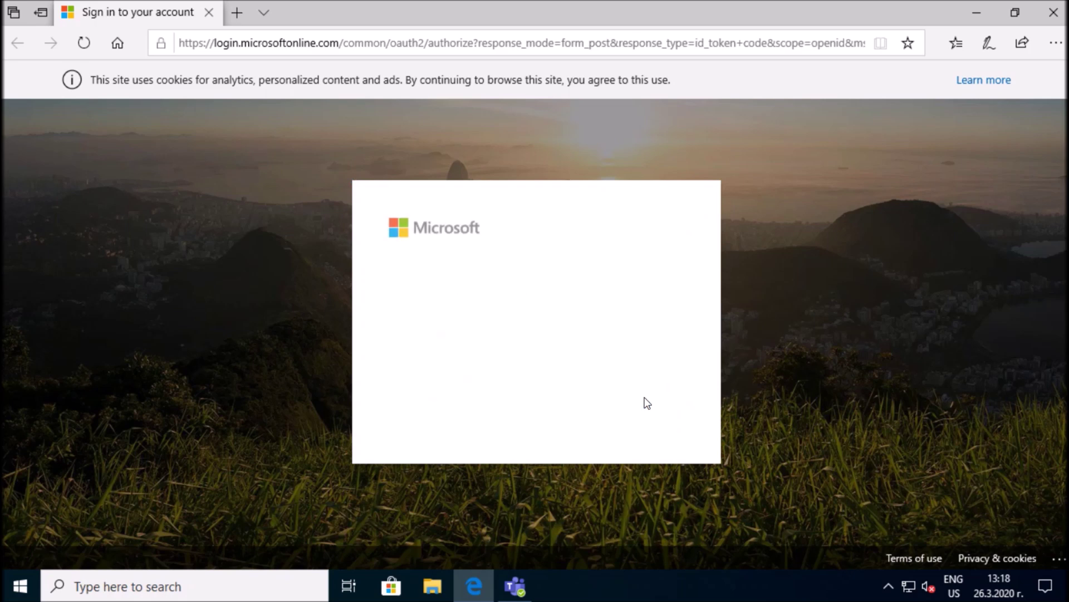
pyautogui.write('********')
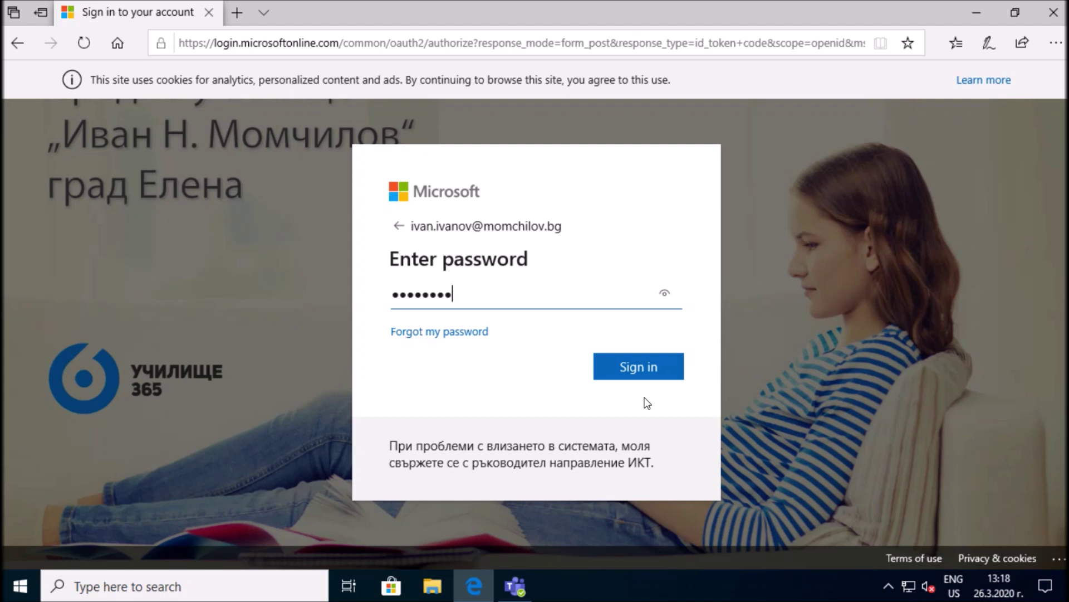
pyautogui.click(641, 371)
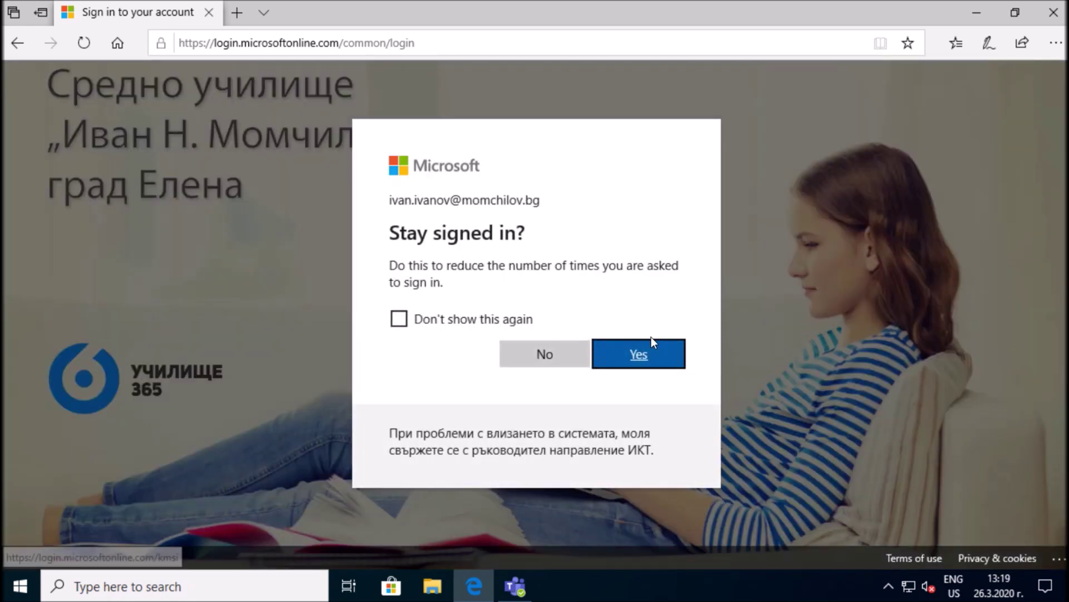
pyautogui.click(401, 322)
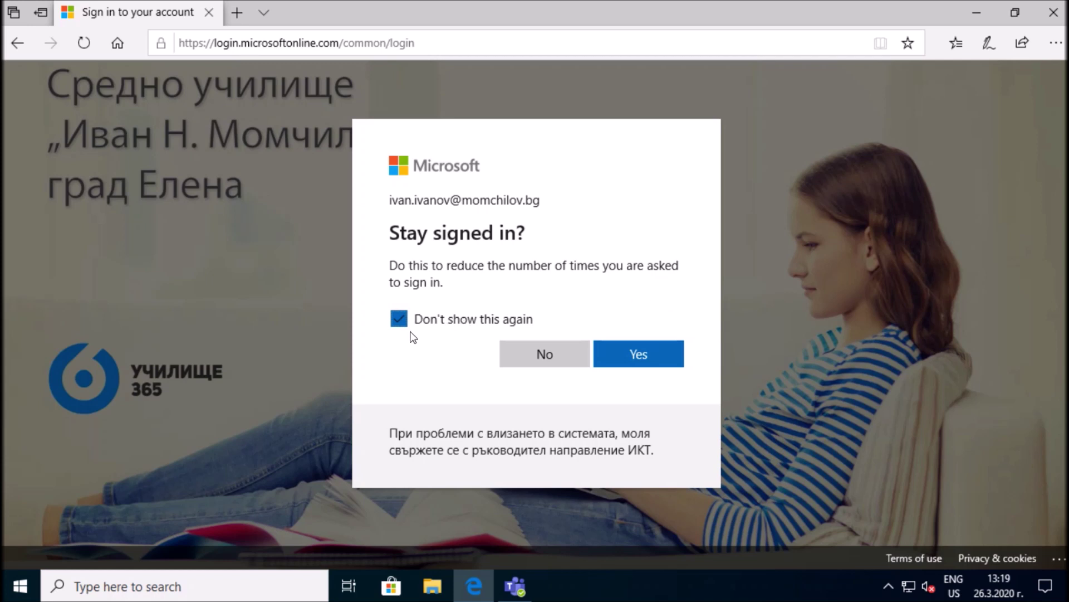
pyautogui.click(655, 363)
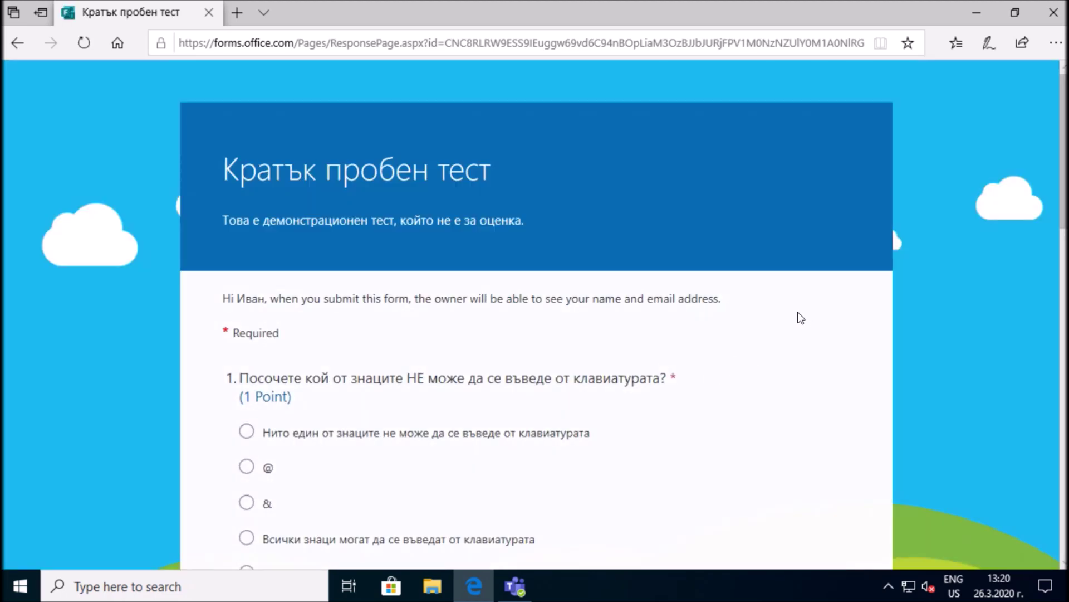
# Look through the quiz questions, ticking Мишка on question 2, then close the browser window
pyautogui.scroll(-3, 804, 318)
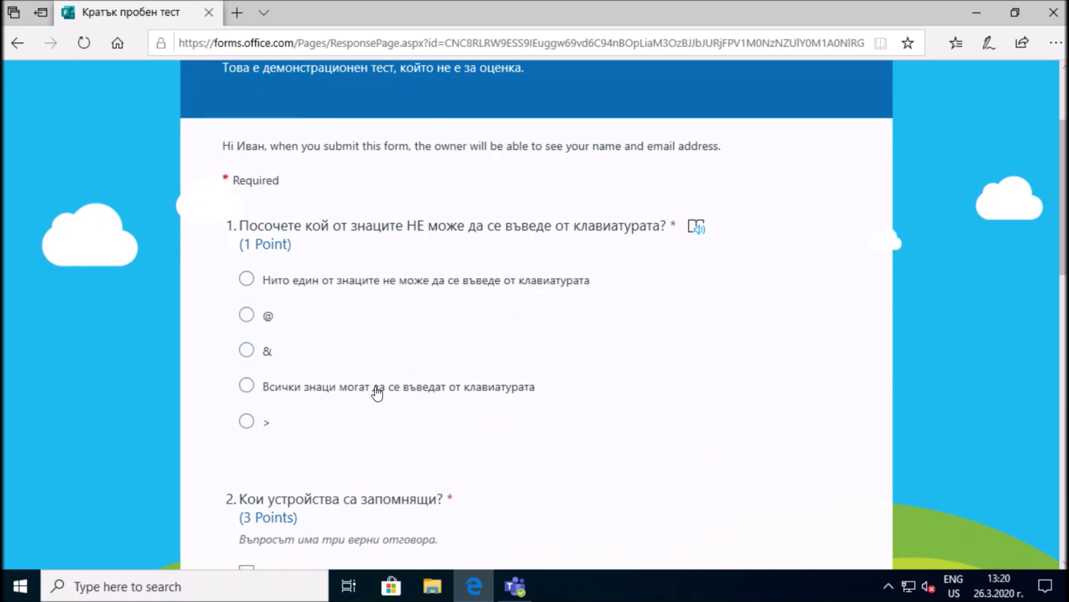
pyautogui.scroll(-4, 533, 369)
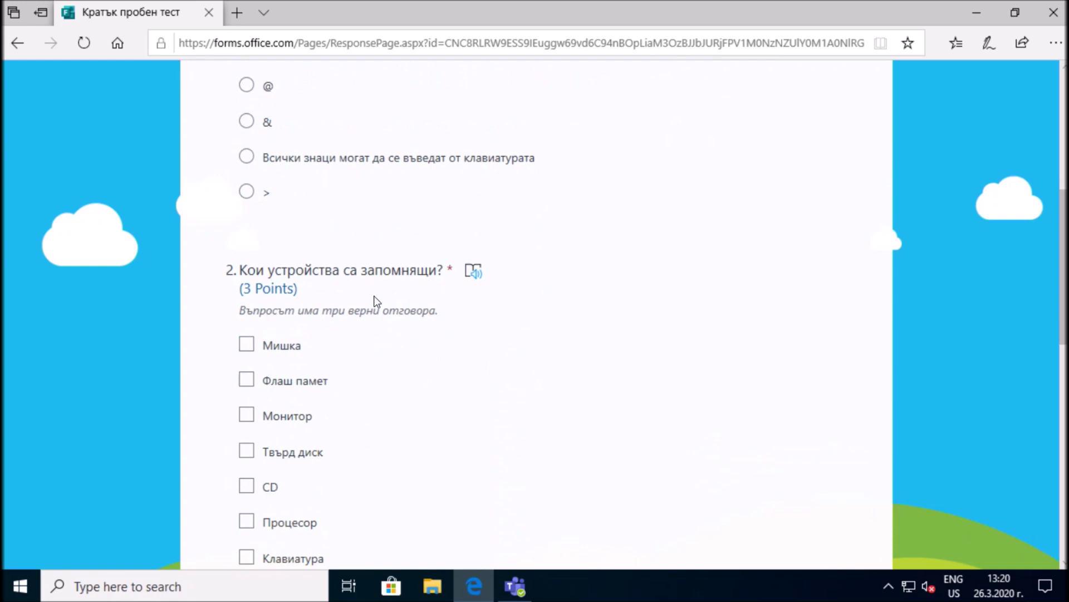
pyautogui.scroll(-1, 342, 301)
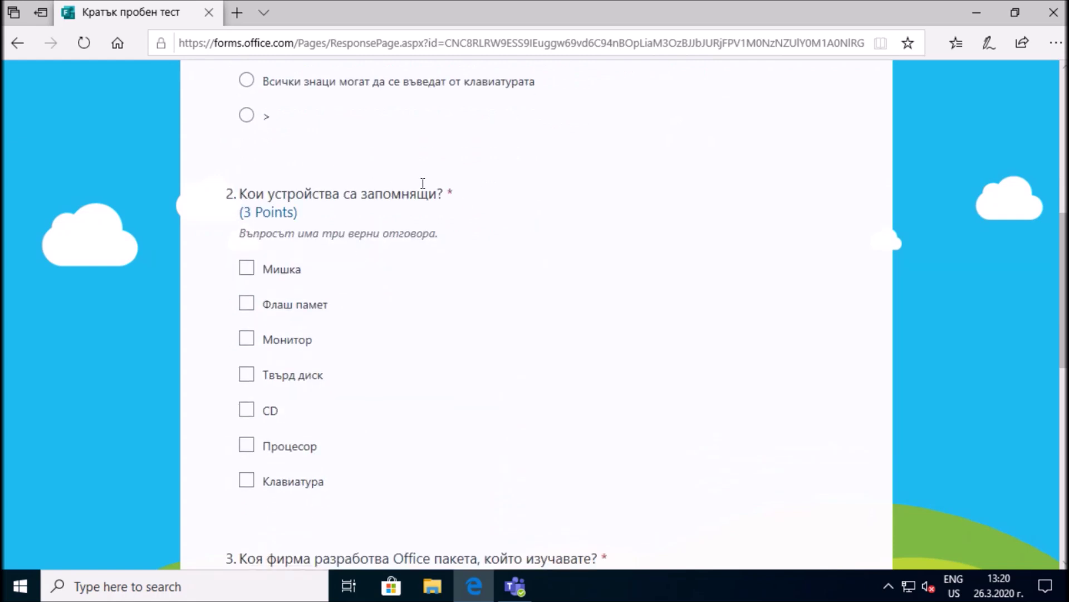
pyautogui.moveTo(246, 234); pyautogui.dragTo(425, 241)
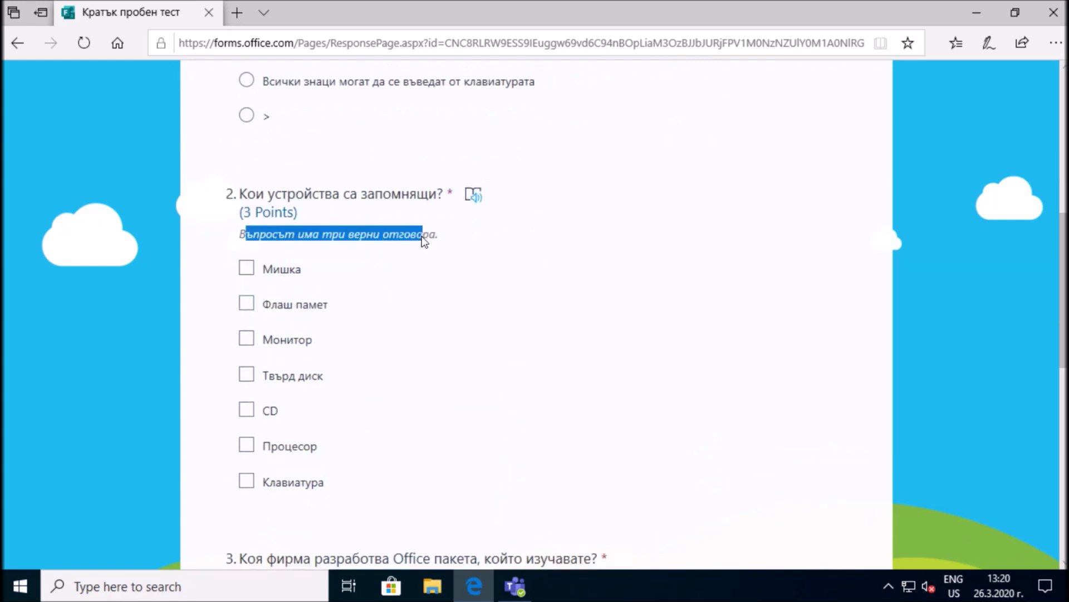
pyautogui.moveTo(236, 238); pyautogui.dragTo(451, 239)
pyautogui.click(433, 278)
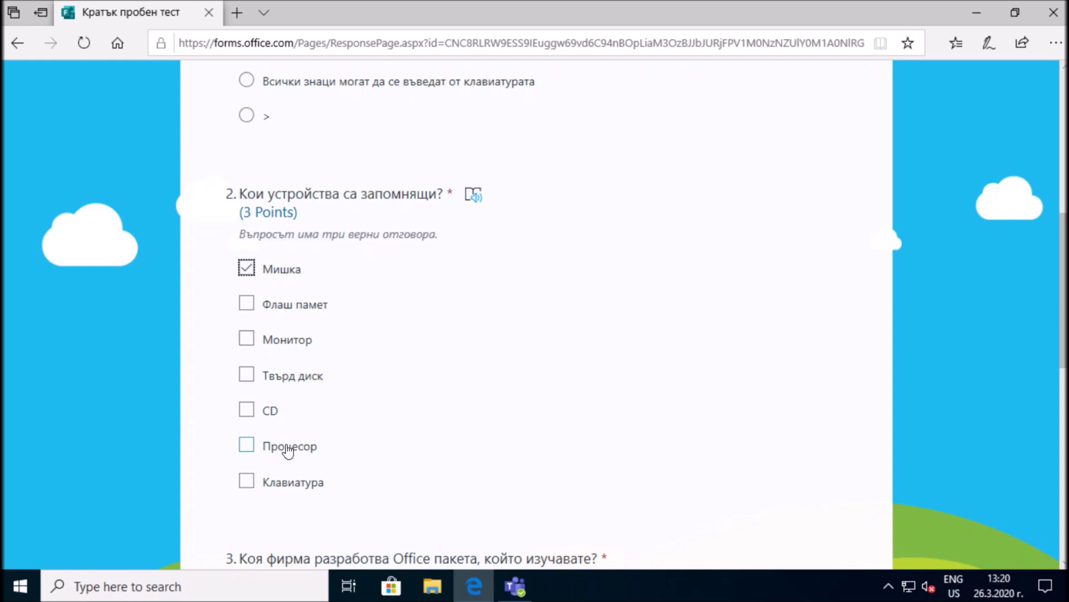
pyautogui.scroll(-8, 453, 336)
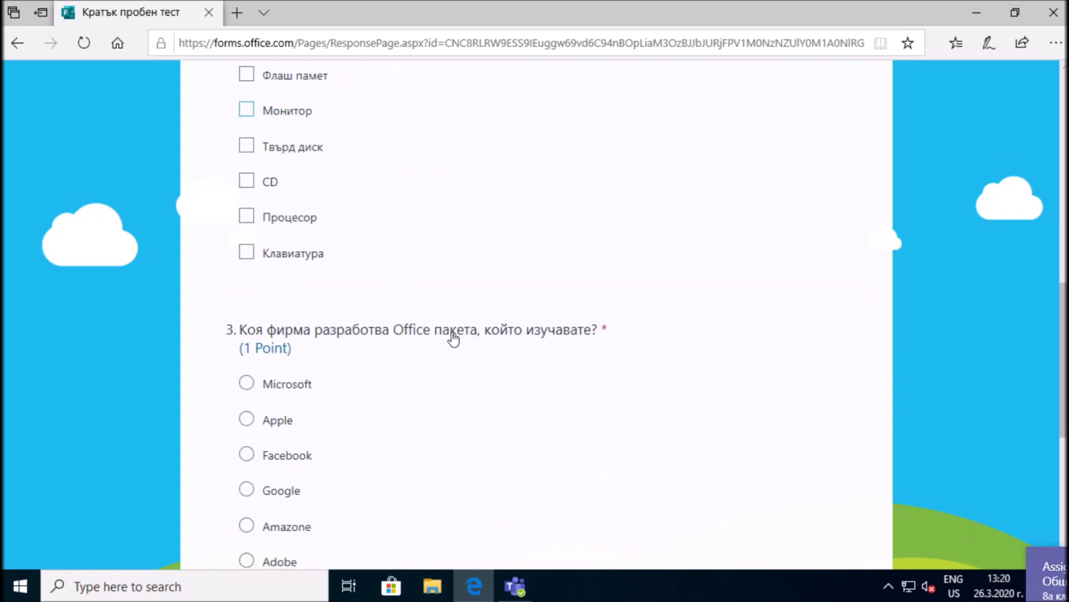
pyautogui.scroll(-3, 453, 337)
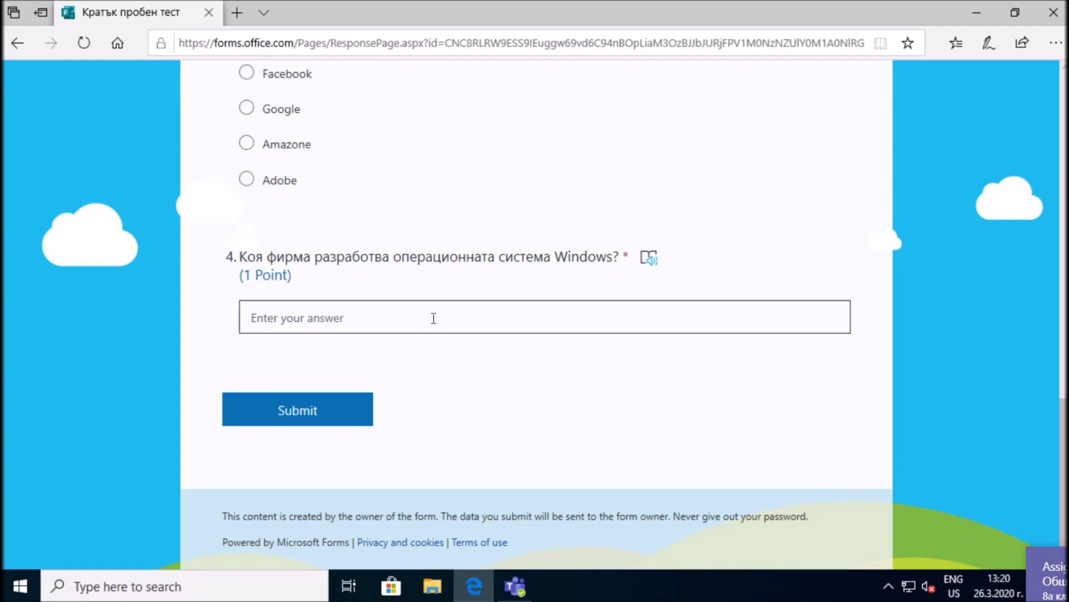
pyautogui.scroll(15, 433, 318)
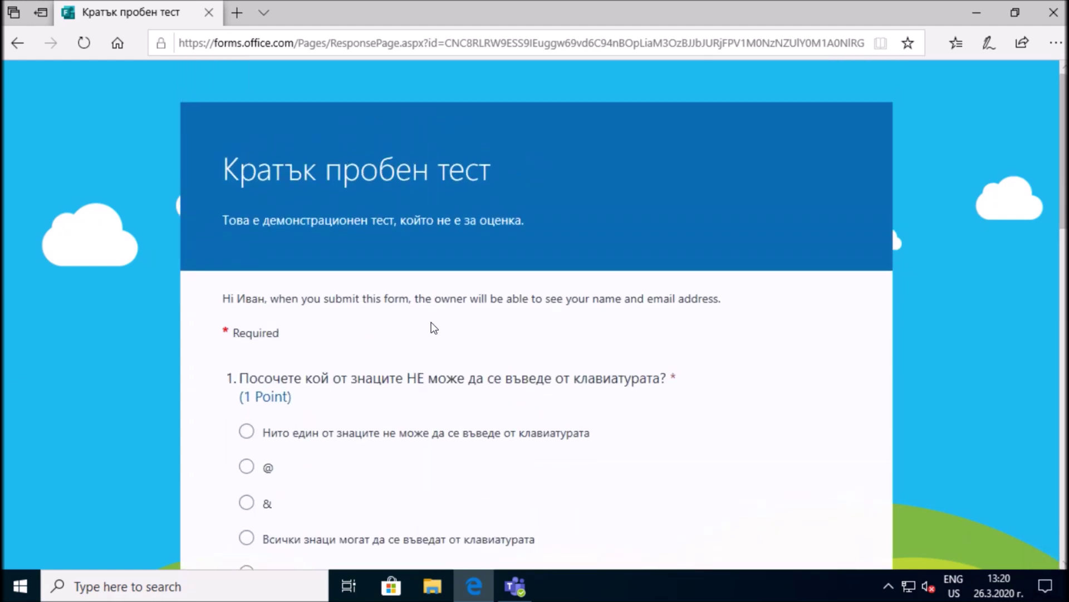
pyautogui.click(1053, 17)
# Leave the unsubmitted form and launch the Кратък пробен тест assignment's quiz from Assignments
pyautogui.click(506, 352)
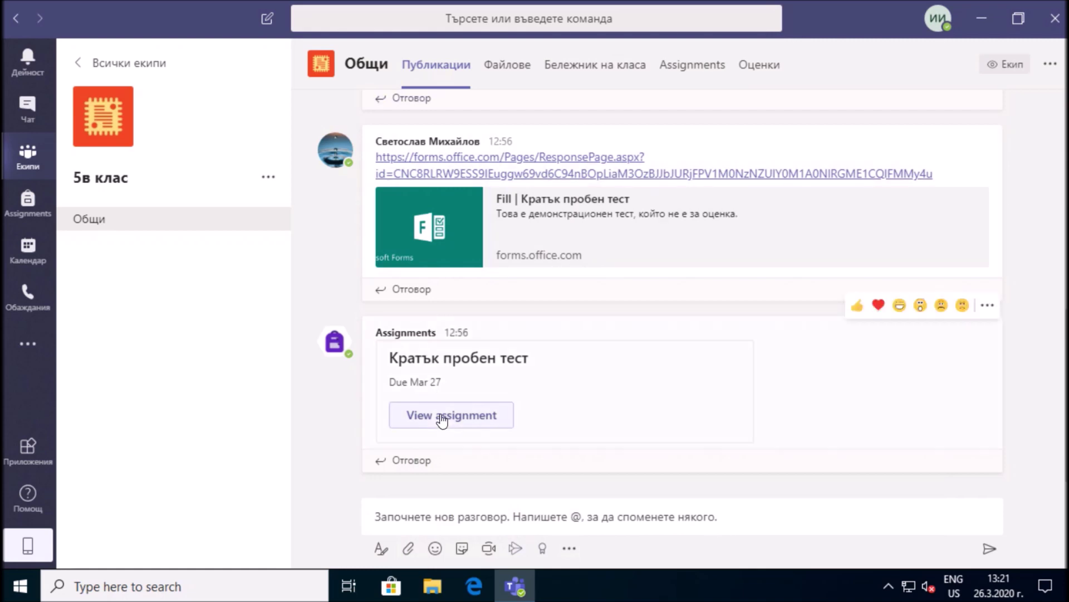
pyautogui.click(699, 67)
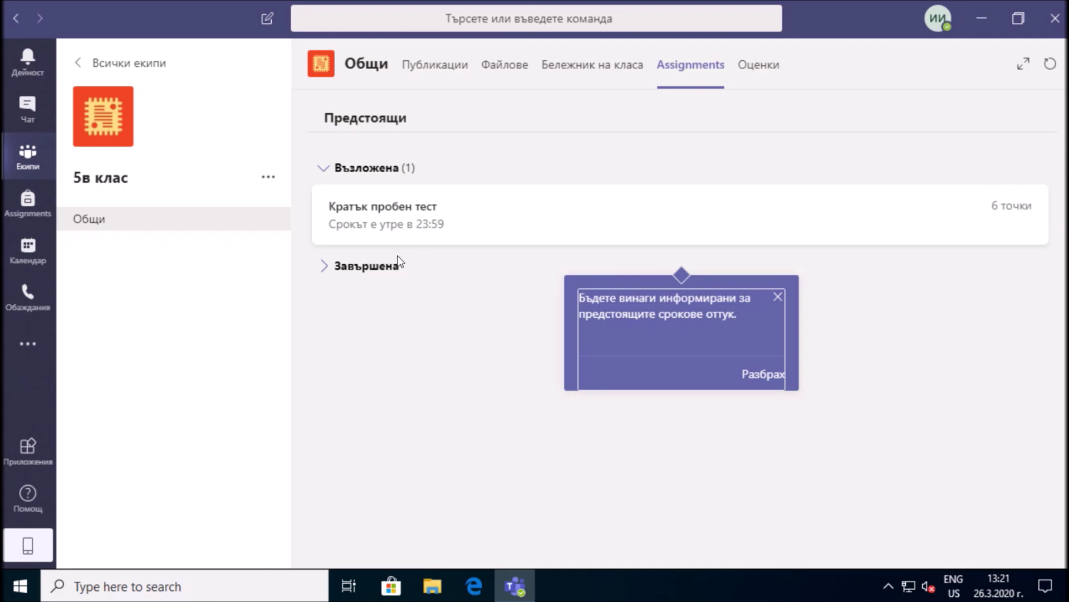
pyautogui.click(376, 229)
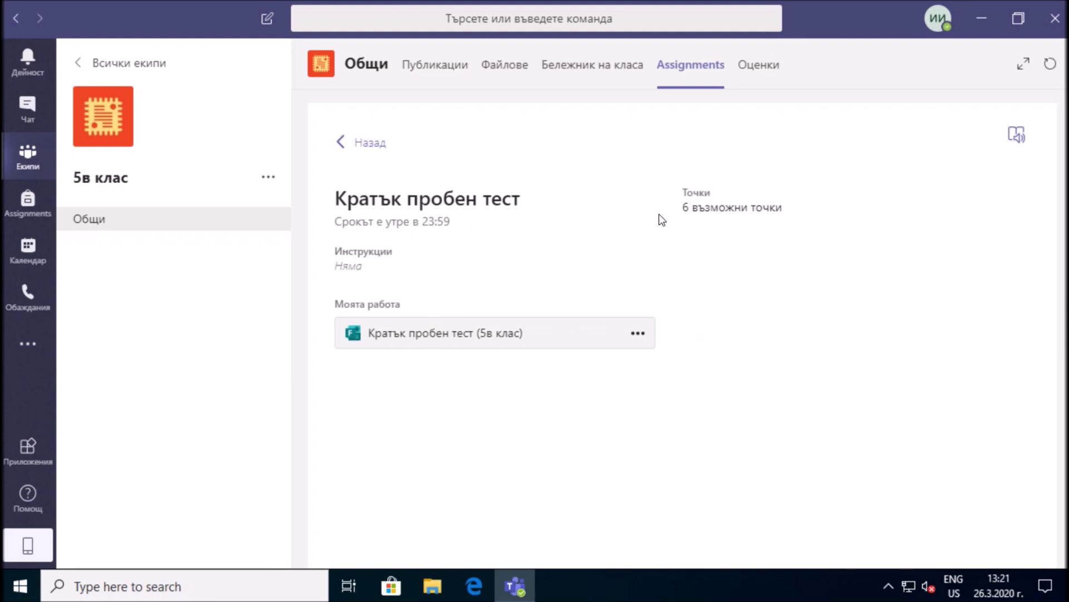
pyautogui.click(453, 341)
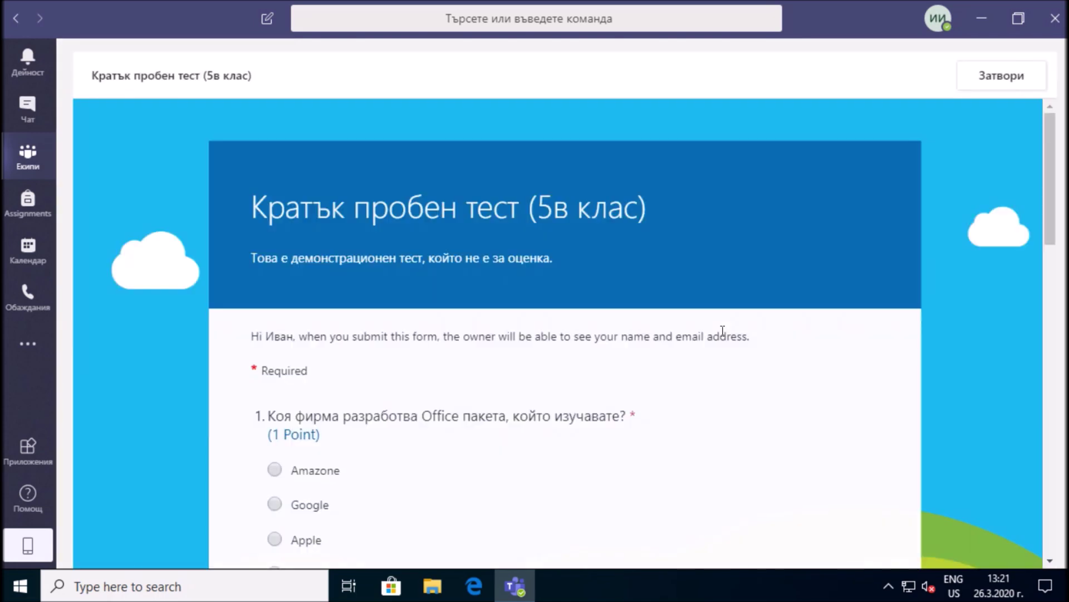
# Pick Microsoft for question 1 and type Microsoft as the answer to question 2
pyautogui.moveTo(428, 211)
pyautogui.scroll(-5, 775, 284)
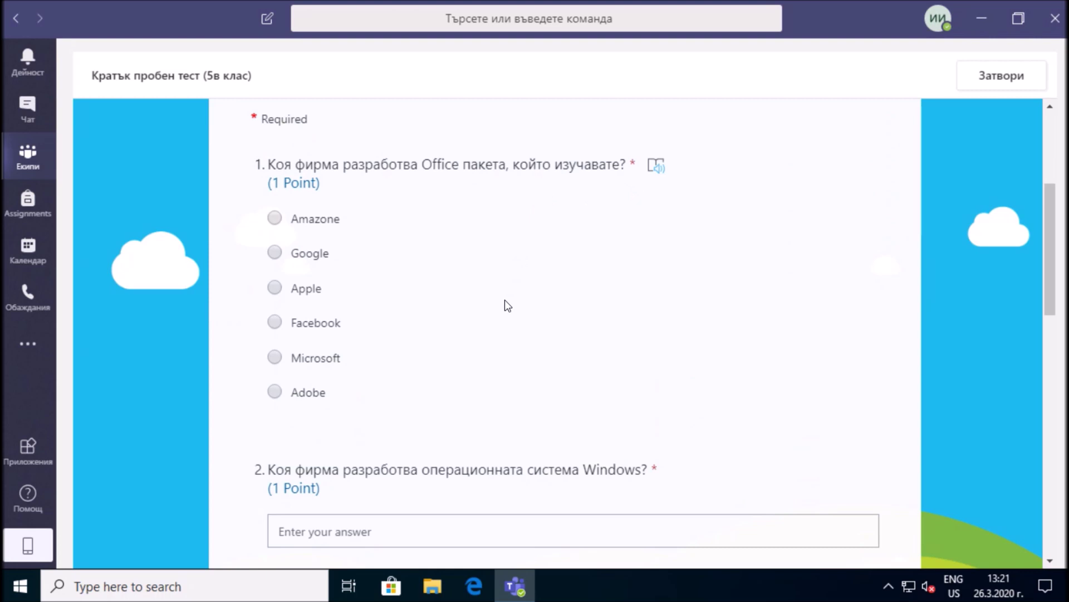
pyautogui.click(318, 361)
pyautogui.scroll(-2, 604, 356)
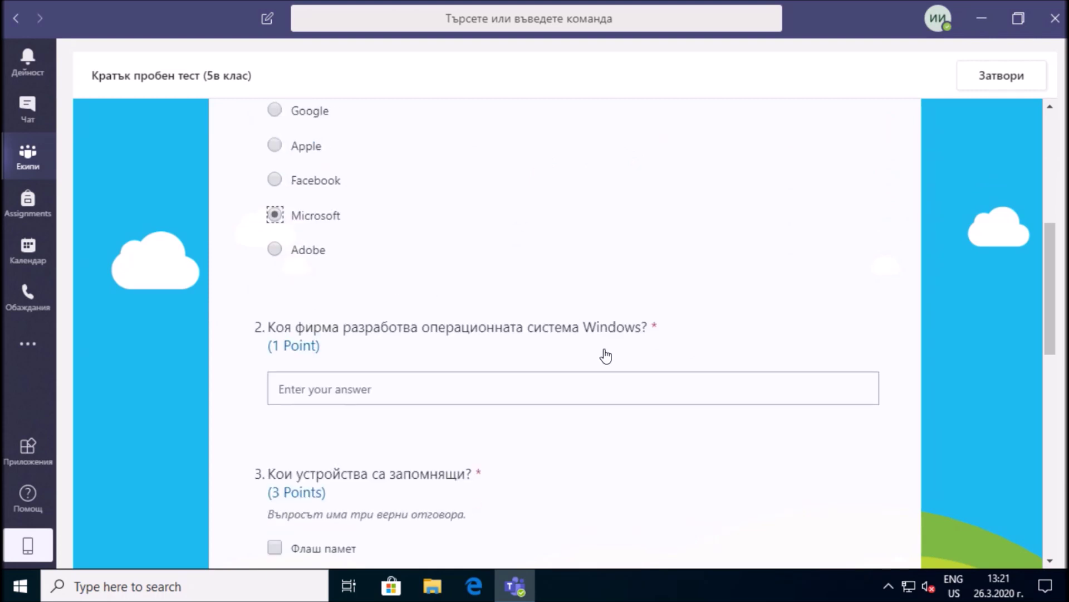
pyautogui.scroll(-1, 606, 356)
pyautogui.click(489, 365)
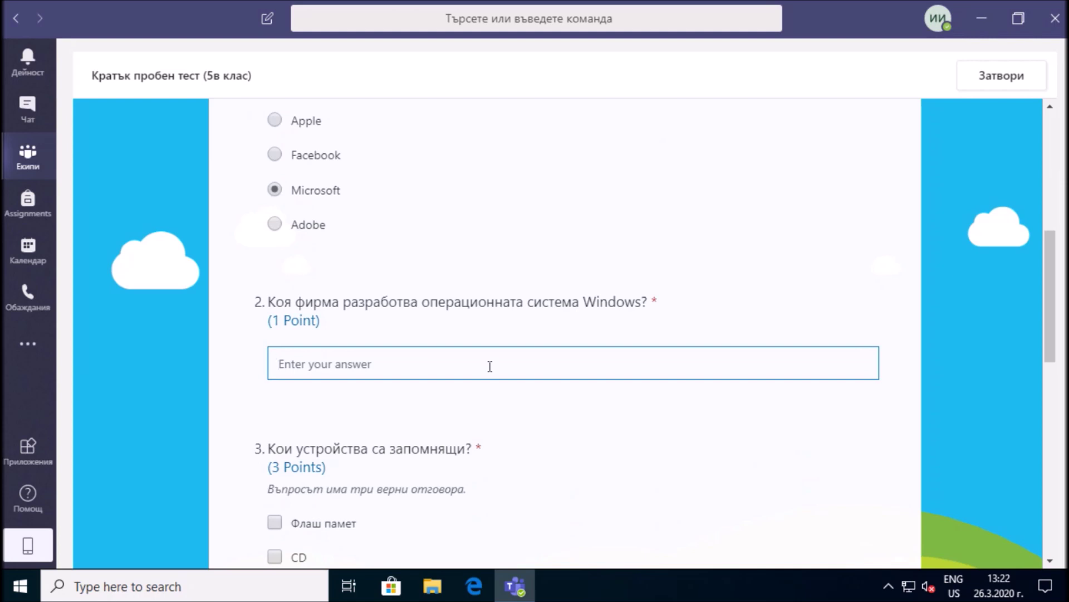
pyautogui.write('Microsoft')
# Tick Флаш памет, CD and Твърд диск for question 3, and choose 'Всички знаци…' for question 4
pyautogui.scroll(-3, 488, 366)
pyautogui.click(275, 365)
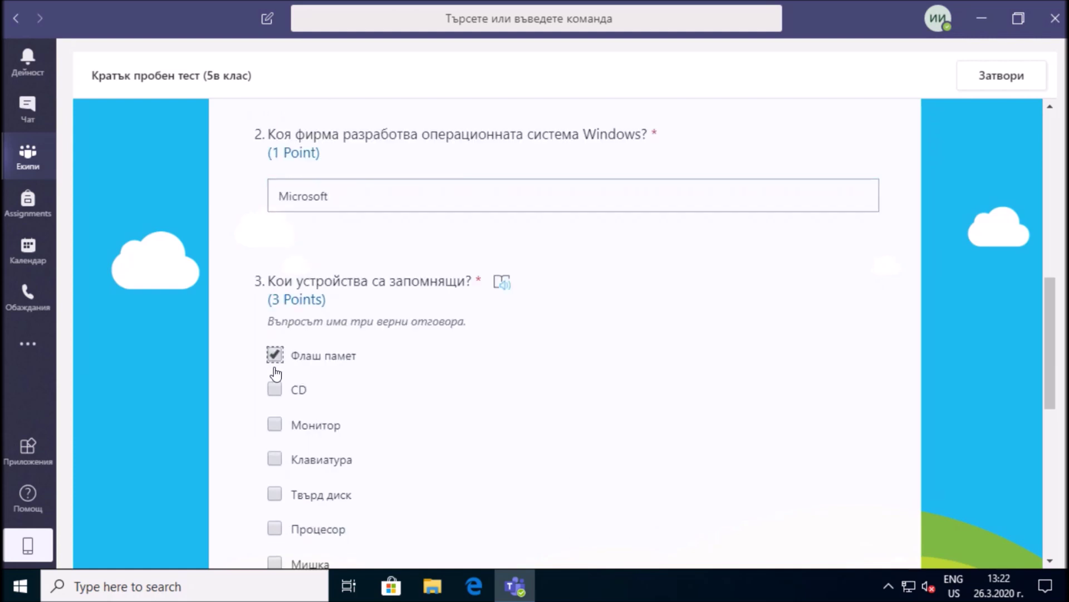
pyautogui.click(275, 390)
pyautogui.scroll(-2, 576, 402)
pyautogui.click(290, 416)
pyautogui.scroll(-3, 547, 310)
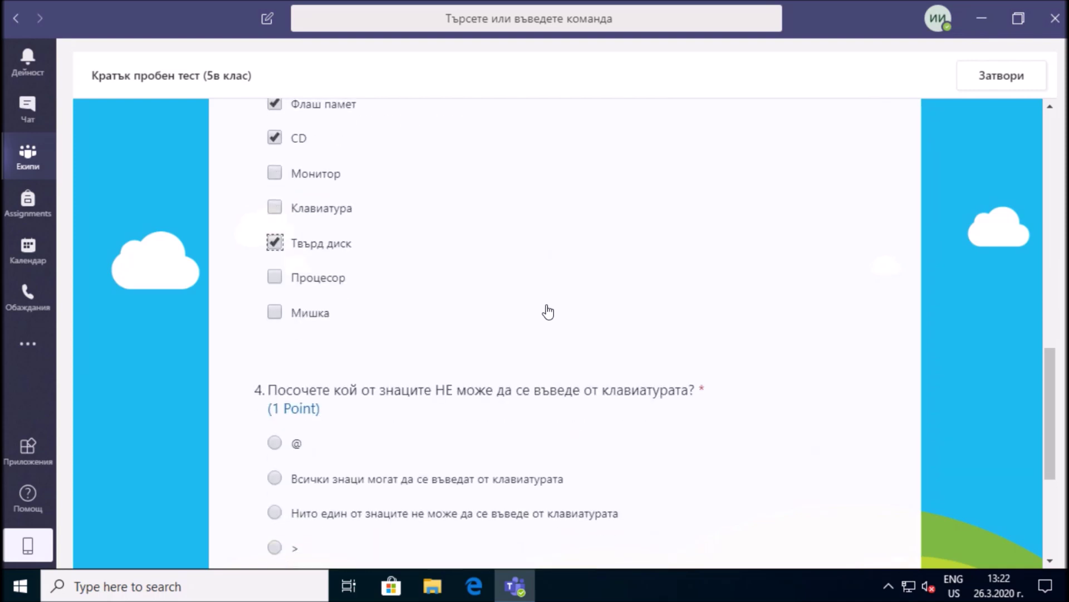
pyautogui.scroll(-2, 547, 312)
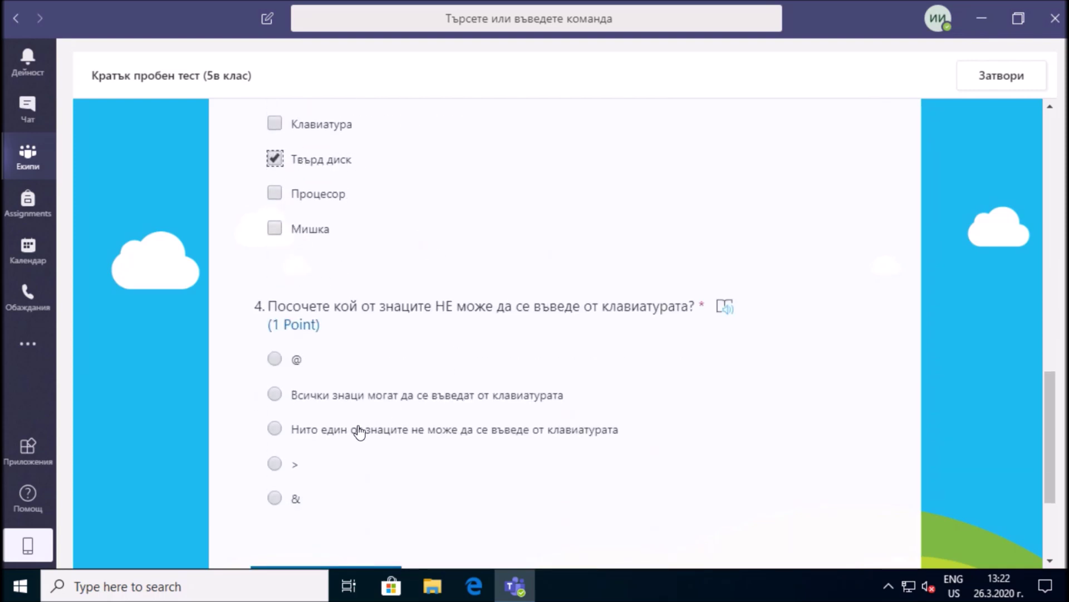
pyautogui.click(374, 400)
pyautogui.scroll(-3, 695, 418)
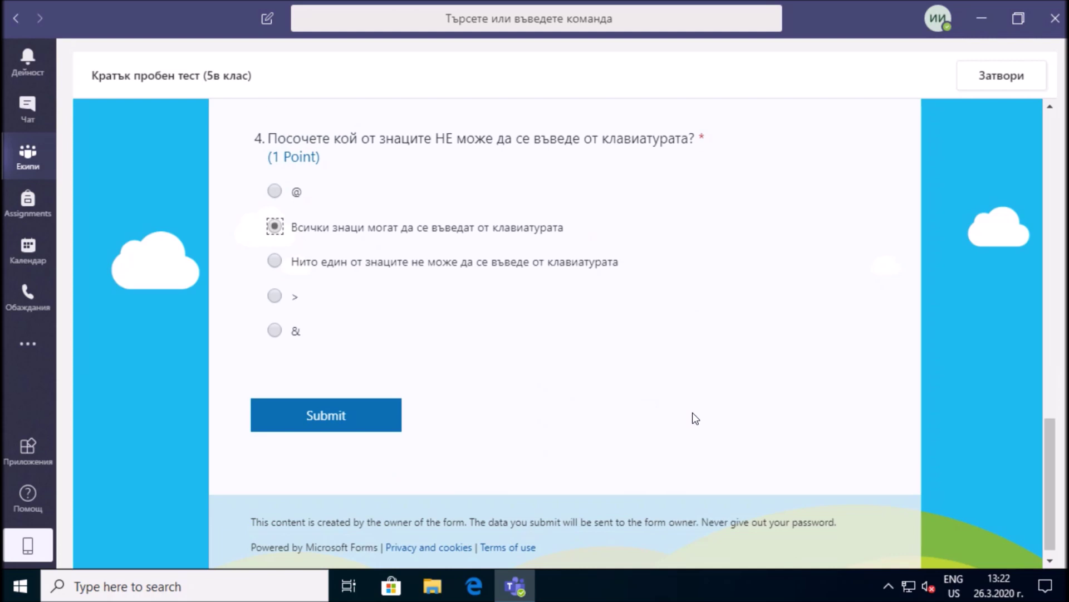
# Submit the quiz, close the thank-you page and return to the assignments list
pyautogui.click(363, 418)
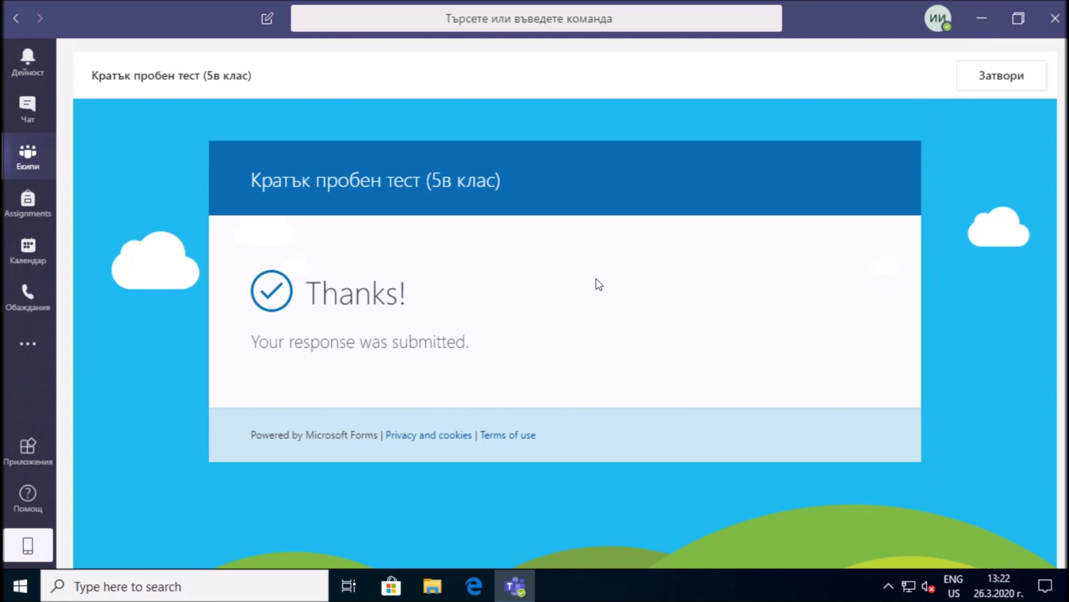
pyautogui.click(987, 89)
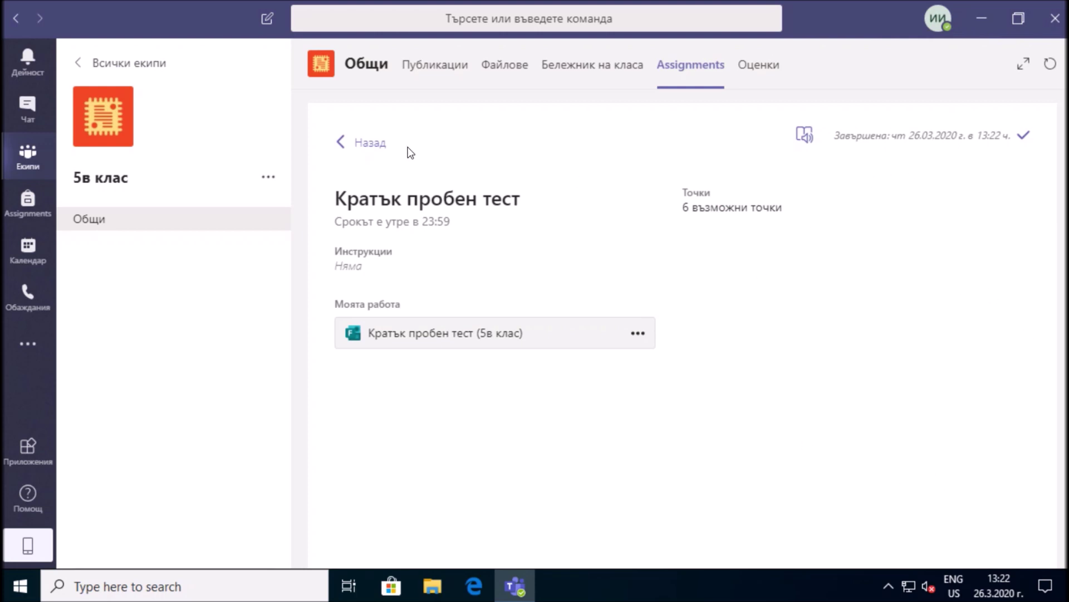
pyautogui.click(345, 146)
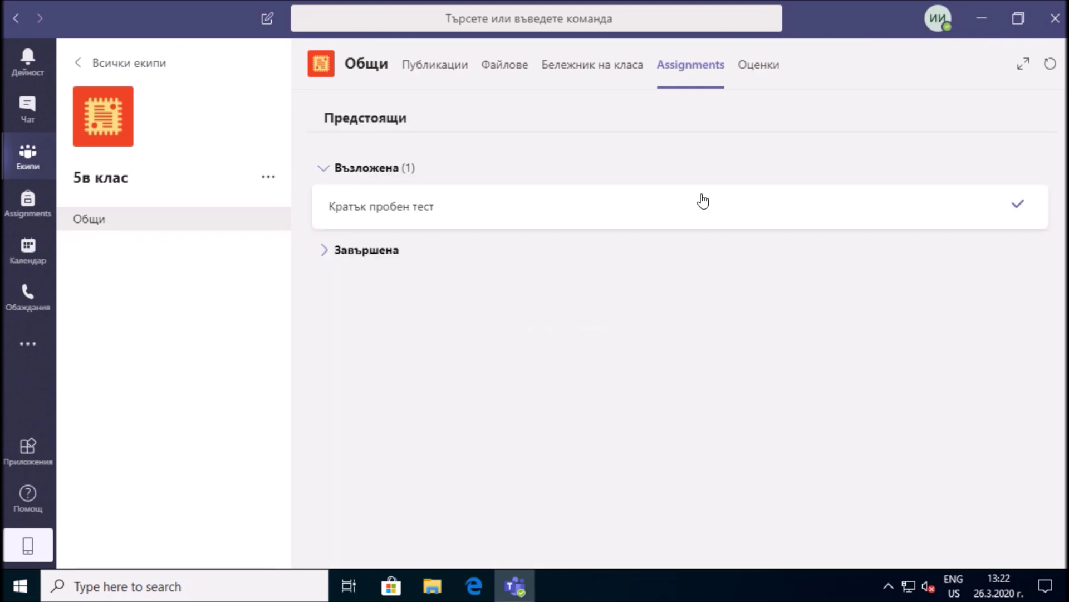